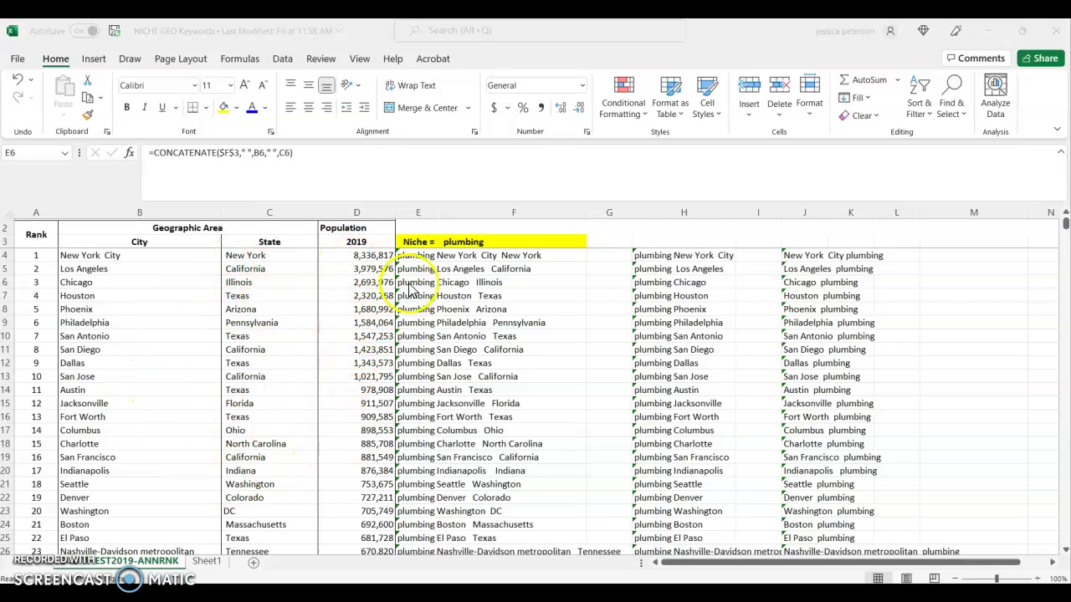
# - Select the CONCATENATE formula in cell E4 of the NICHE GEO Keywords workbook, and switch to the Book1 workbook
pyautogui.click(413, 257)
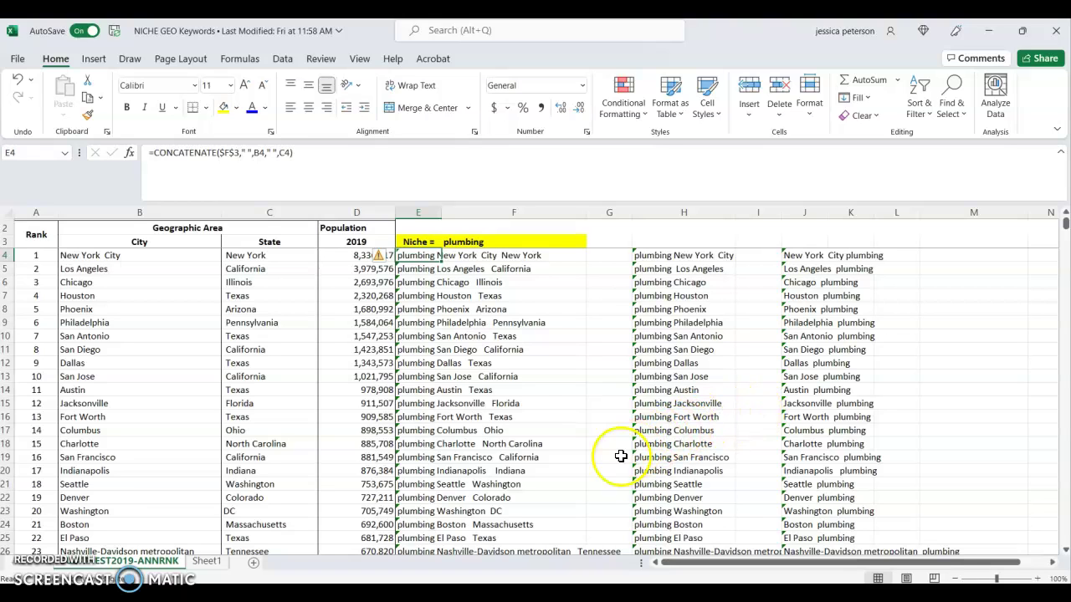
pyautogui.moveTo(488, 594)
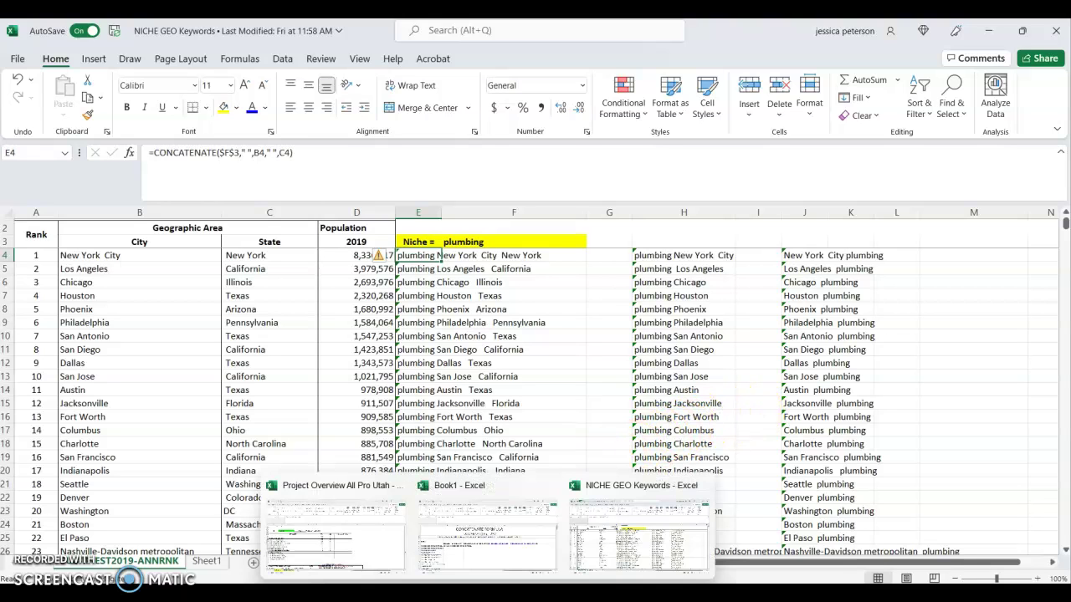
pyautogui.click(509, 553)
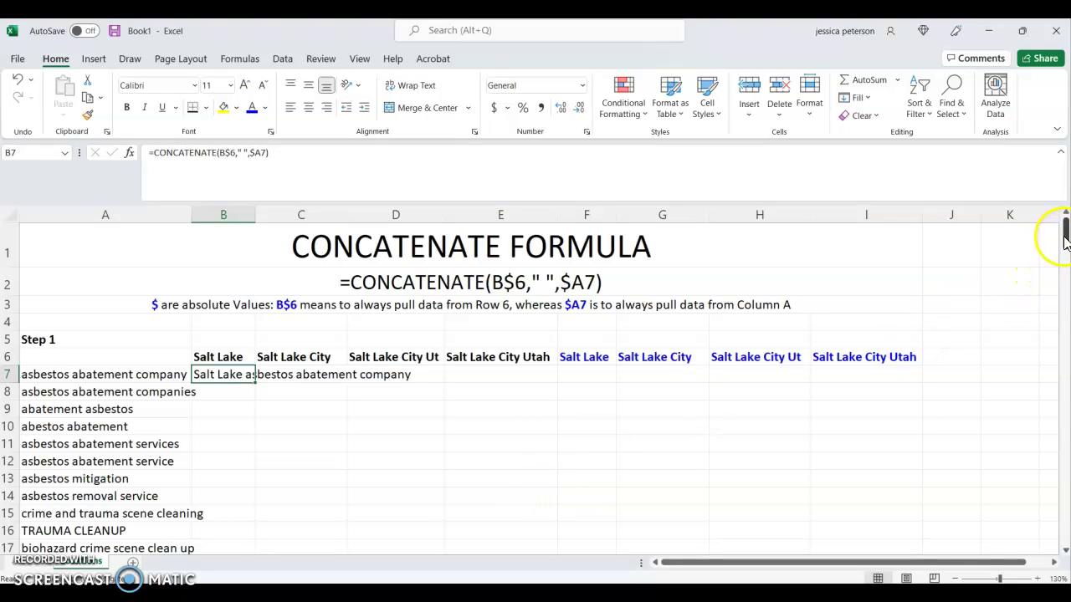
# - Examine the CONCATENATE formula in cell B7, including its absolute references to row 6 and column A
pyautogui.moveTo(1065, 231)
pyautogui.mouseDown()
pyautogui.moveTo(1065, 328)
pyautogui.moveTo(1055, 232)
pyautogui.moveTo(1049, 238)
pyautogui.mouseUp()
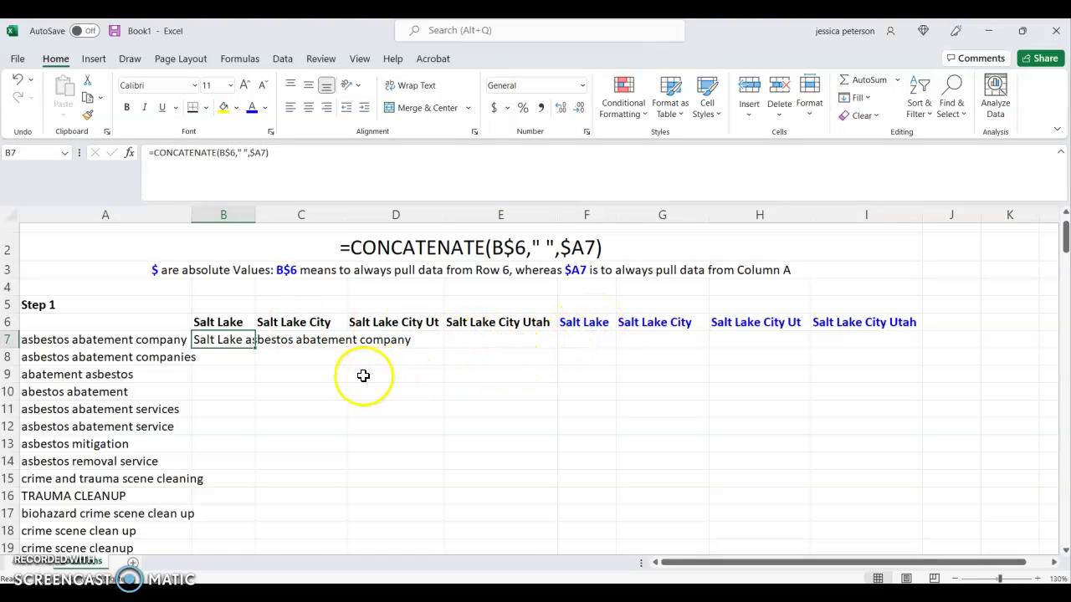
pyautogui.click(227, 341)
pyautogui.click(293, 161)
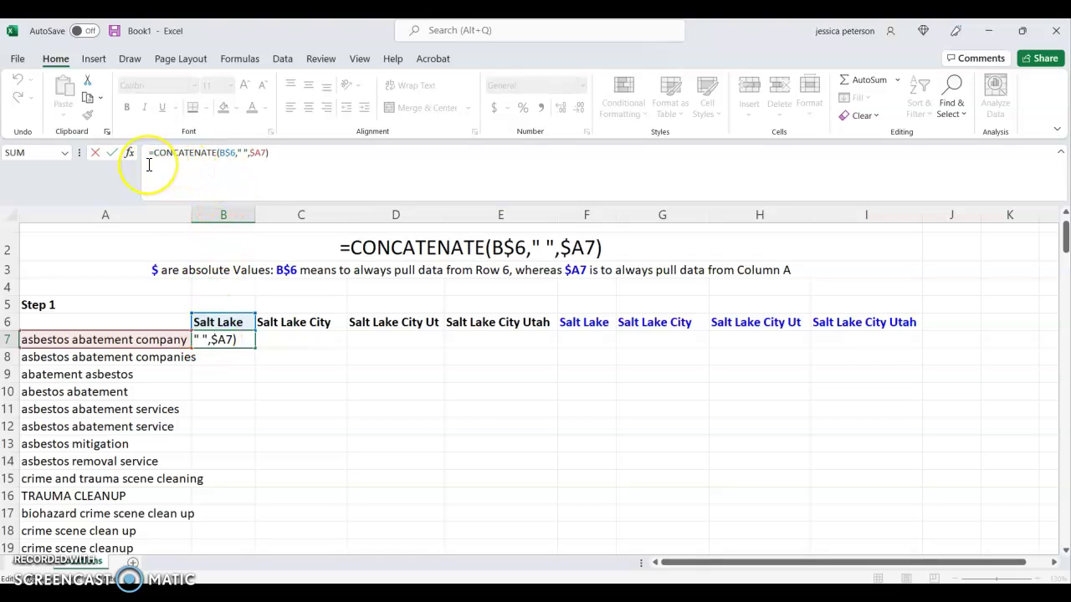
pyautogui.click(216, 163)
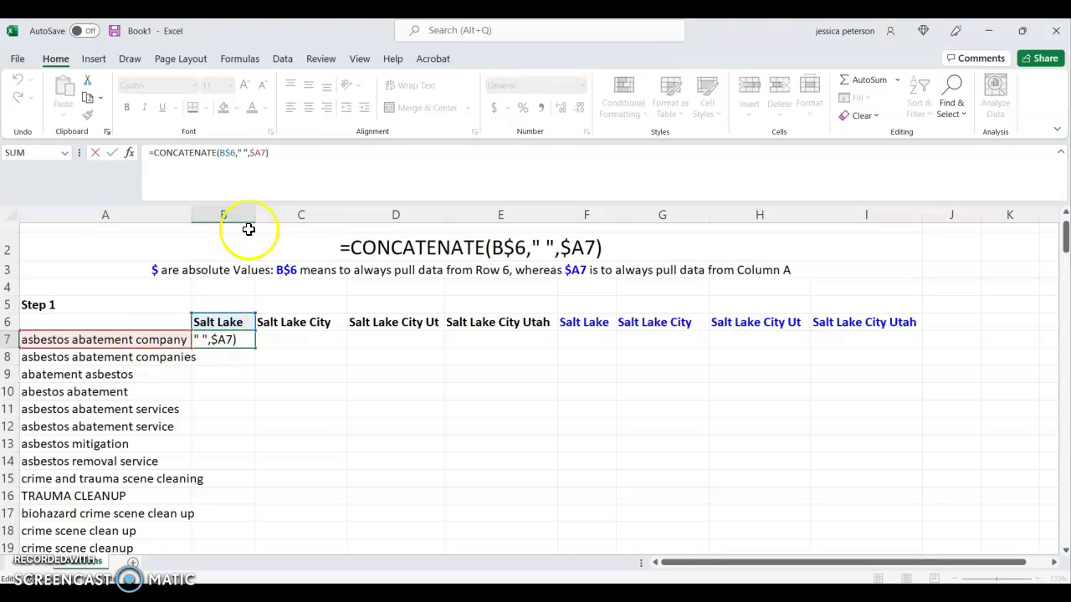
pyautogui.press('Return')
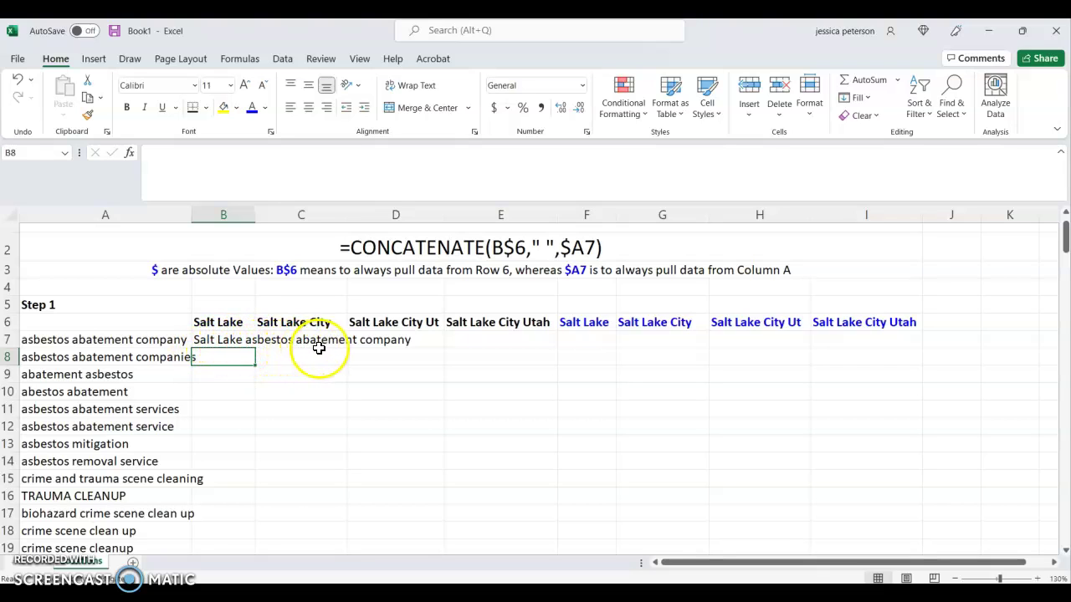
# - Fill the CONCATENATE formula from B7 across row 7 through F7
pyautogui.click(233, 341)
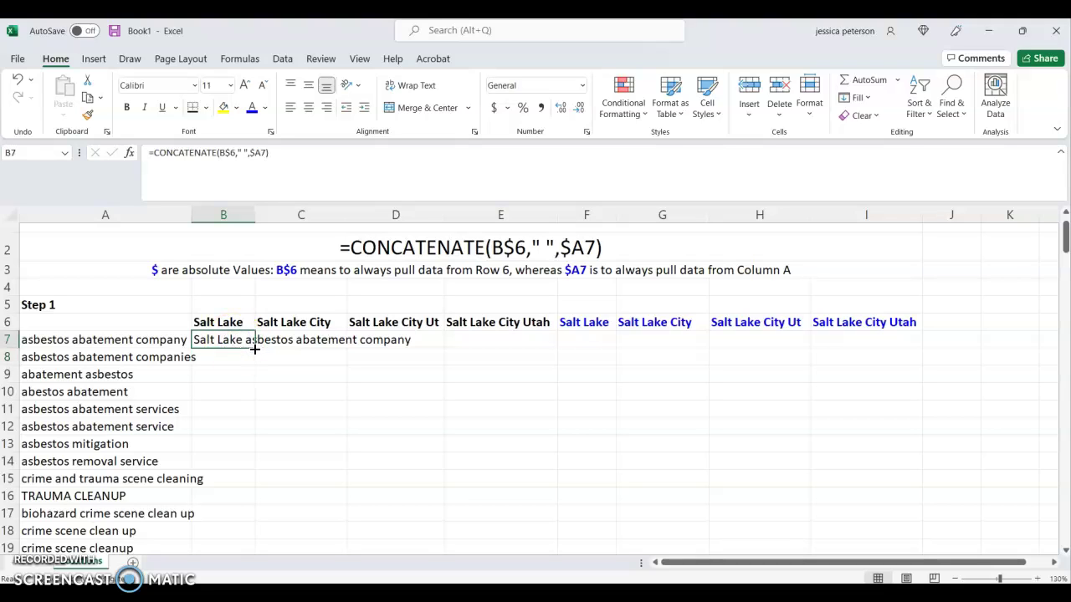
pyautogui.moveTo(254, 349); pyautogui.dragTo(520, 350)
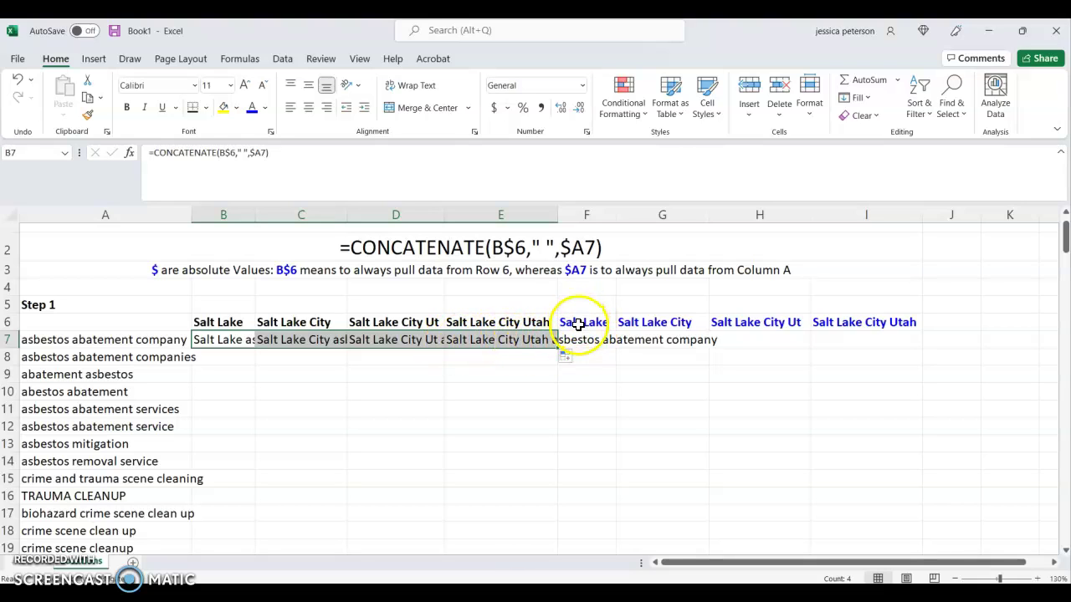
pyautogui.click(544, 339)
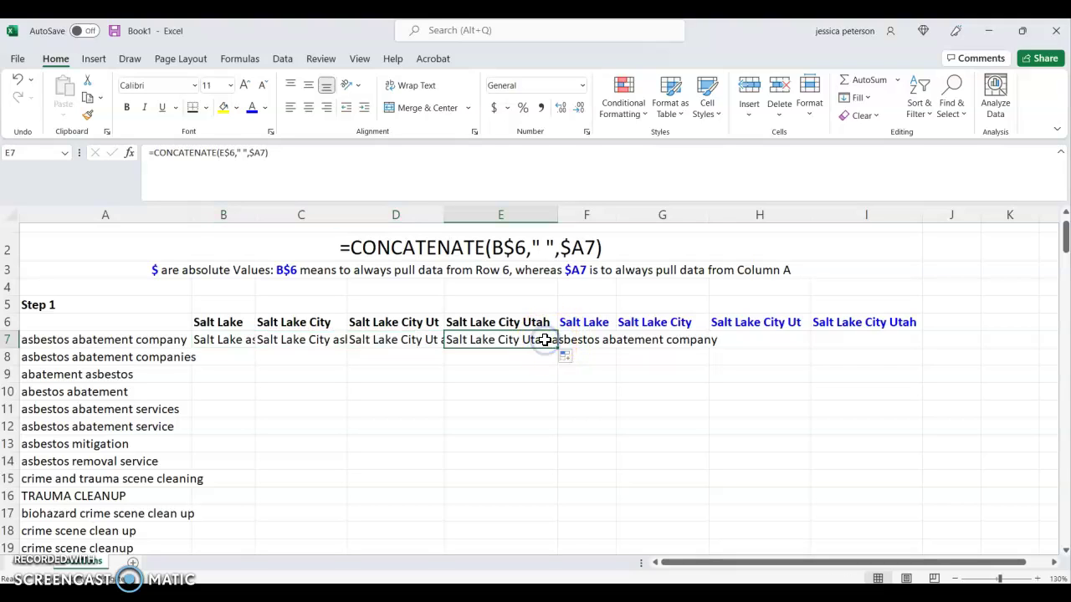
pyautogui.moveTo(556, 347); pyautogui.dragTo(598, 348)
# - Change the formula in F7 to =CONCATENATE($A7," ",F$6) so the keyword comes before the location
pyautogui.click(596, 343)
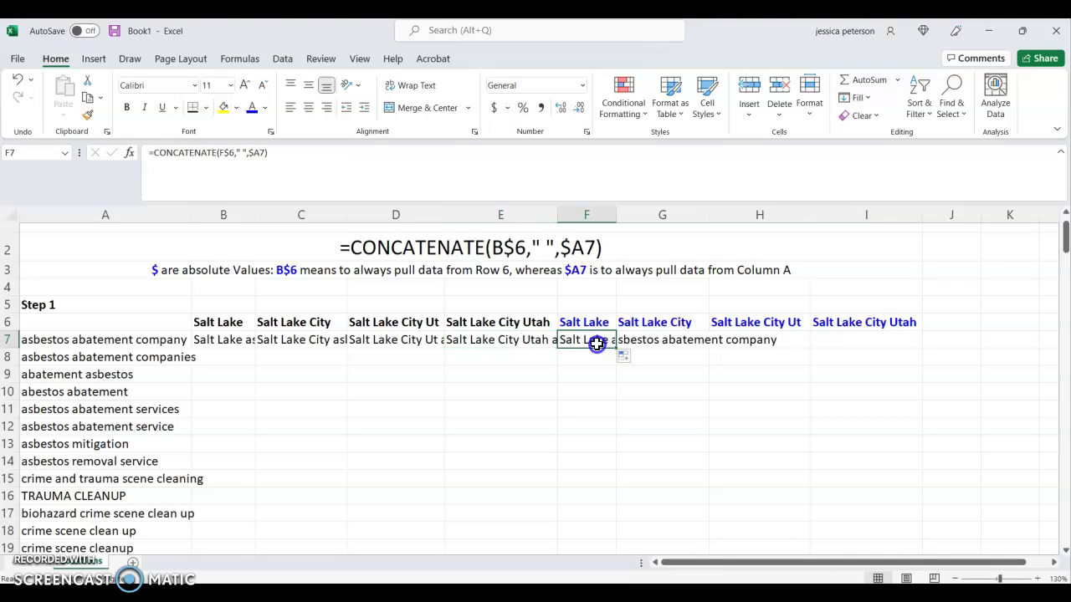
pyautogui.click(234, 154)
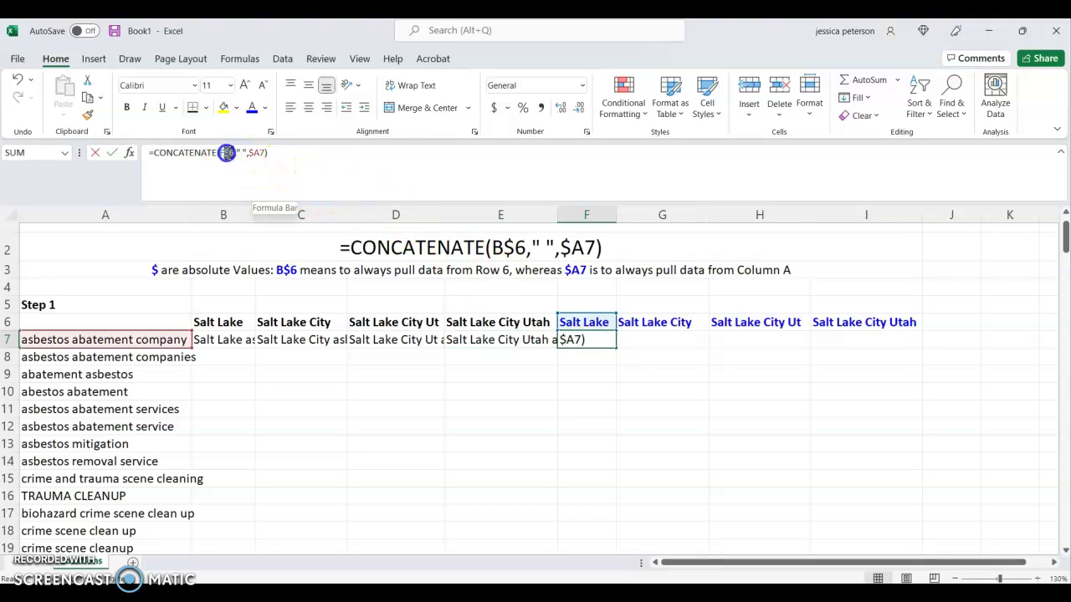
pyautogui.press('BackSpace')
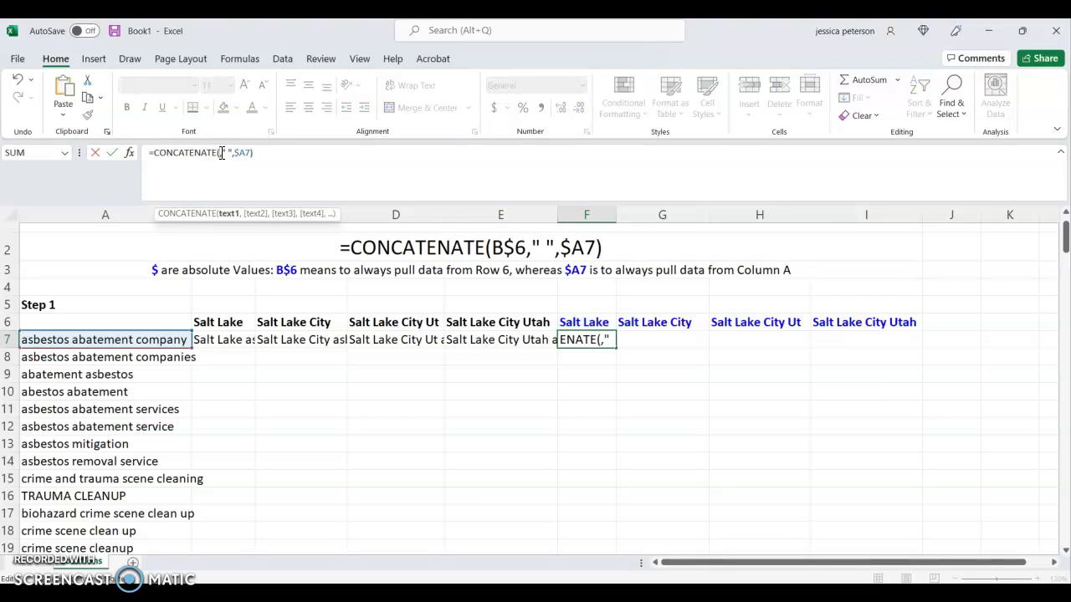
pyautogui.click(249, 154)
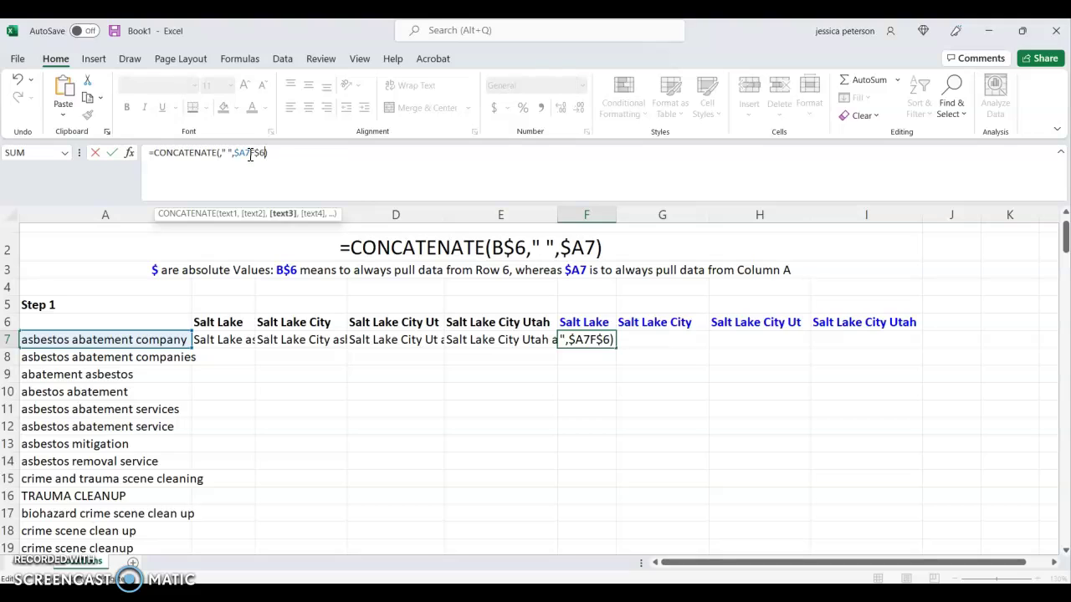
pyautogui.click(243, 153)
pyautogui.press('BackSpace')
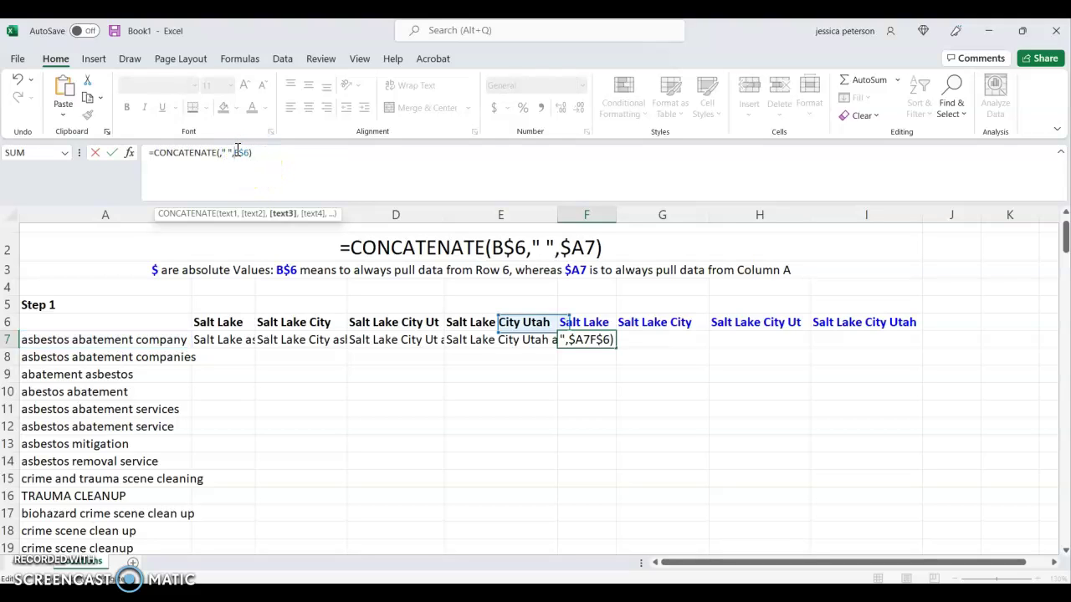
pyautogui.click(220, 154)
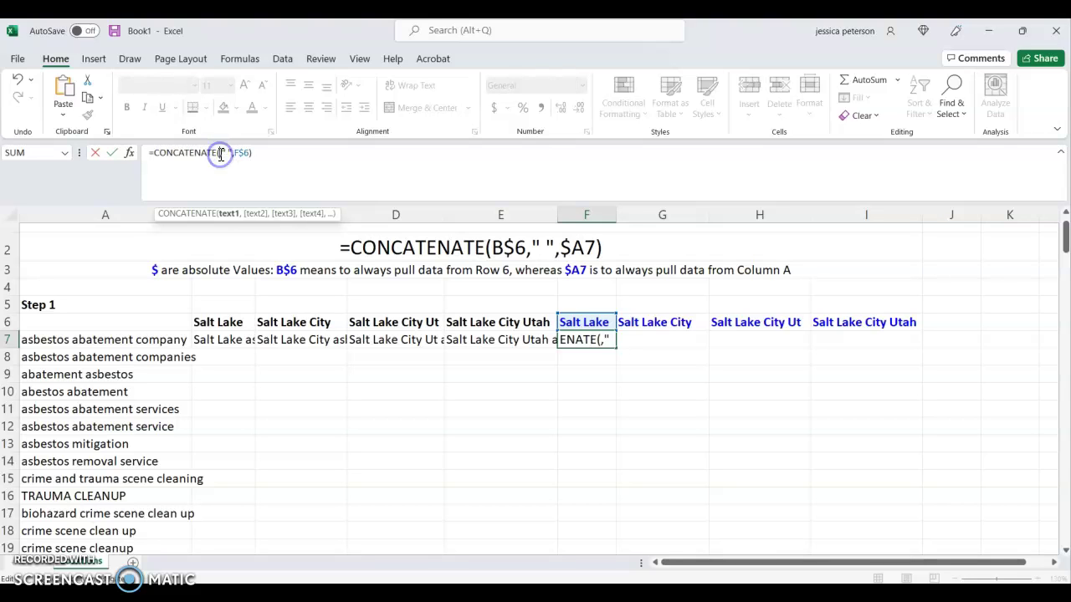
pyautogui.write('$A7')
pyautogui.press('Return')
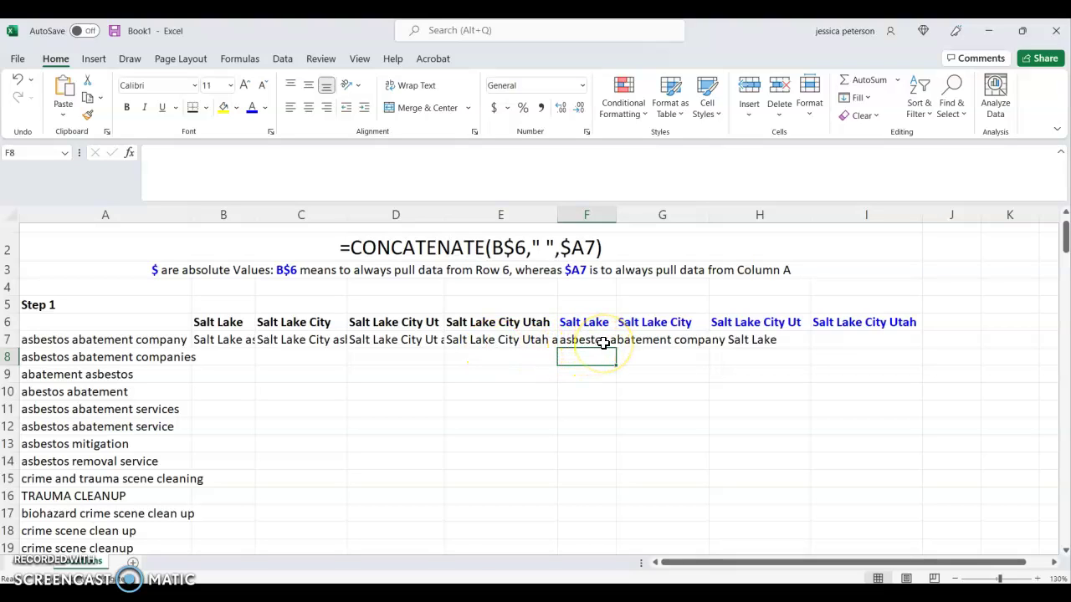
# - Fill the F7 formula across to I7 and fill the range B7:I7 down through row 67
pyautogui.click(602, 341)
pyautogui.moveTo(615, 346); pyautogui.dragTo(877, 343)
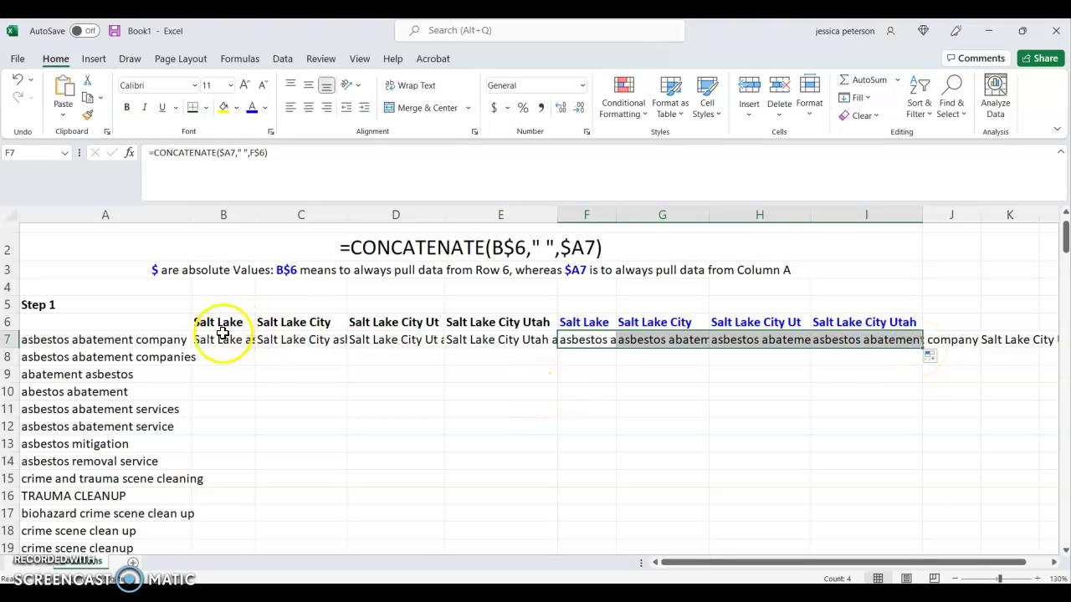
pyautogui.click(251, 341)
pyautogui.moveTo(253, 341); pyautogui.dragTo(854, 339)
pyautogui.moveTo(923, 348); pyautogui.dragTo(885, 461)
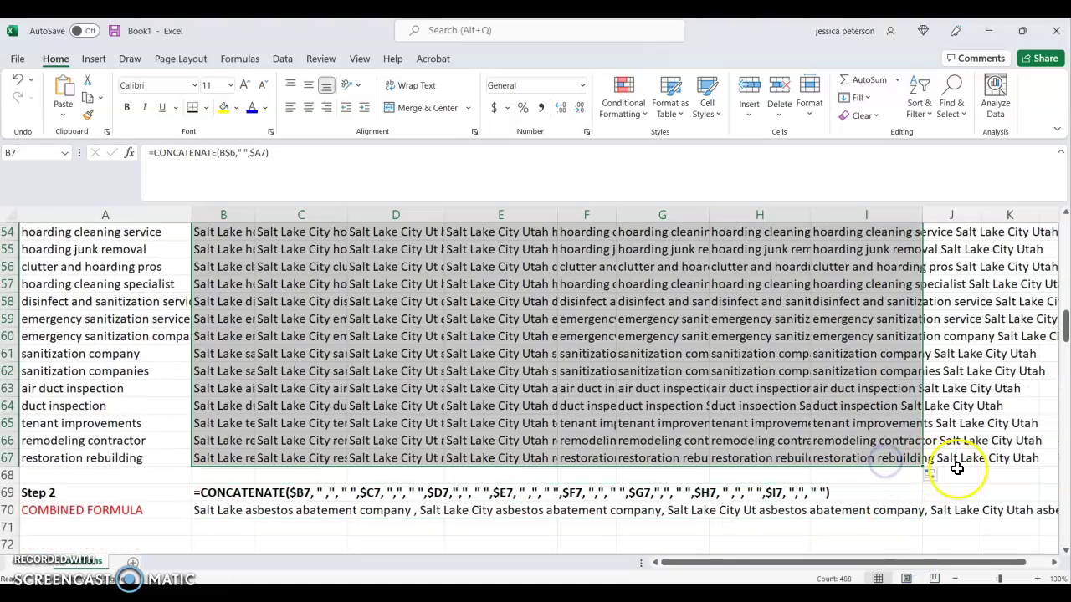
pyautogui.moveTo(1058, 326); pyautogui.dragTo(1041, 241)
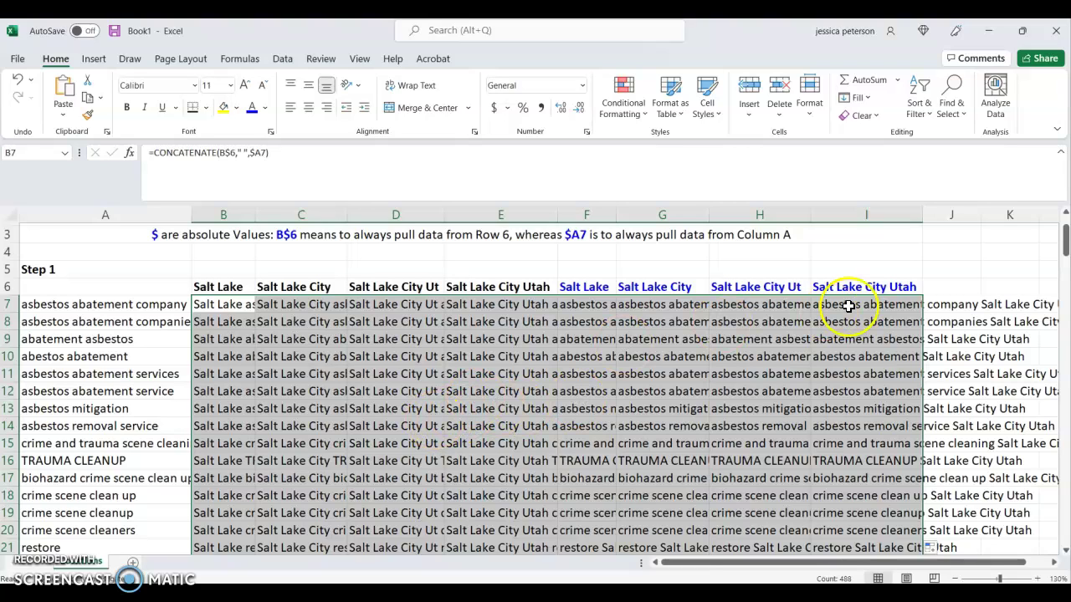
# - Examine the Step 2 formula text in B69 that joins columns B to I with comma separators
pyautogui.moveTo(1066, 241); pyautogui.dragTo(1067, 330)
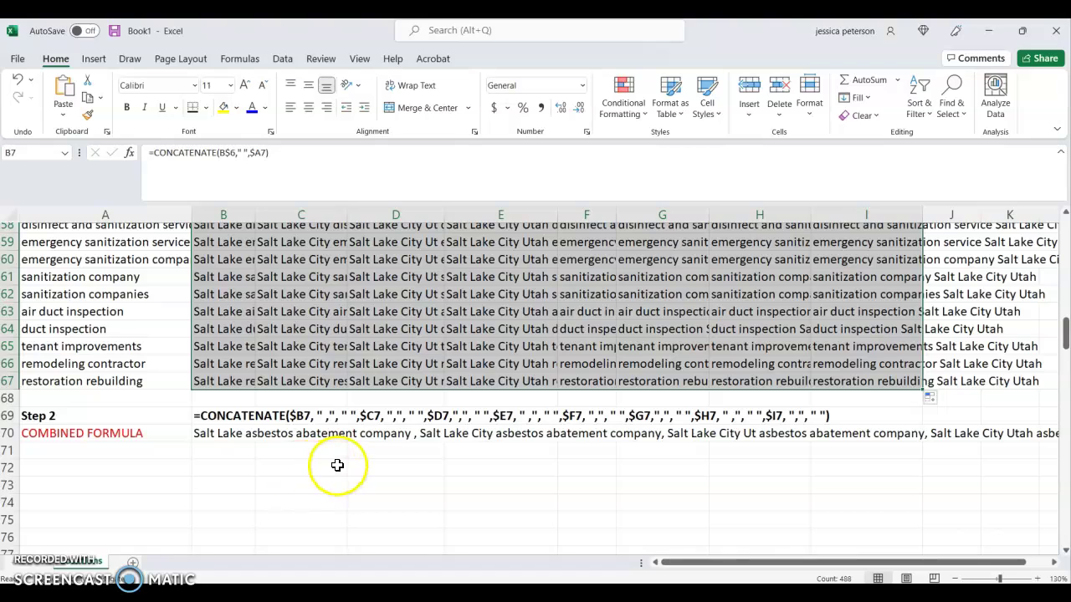
pyautogui.click(216, 419)
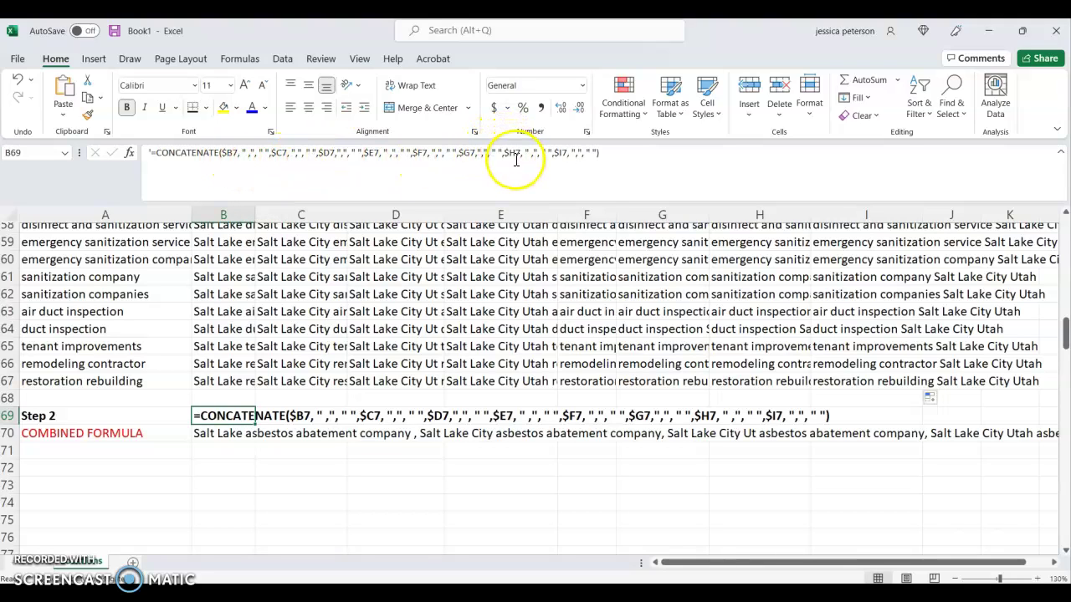
pyautogui.click(611, 153)
pyautogui.press('Return')
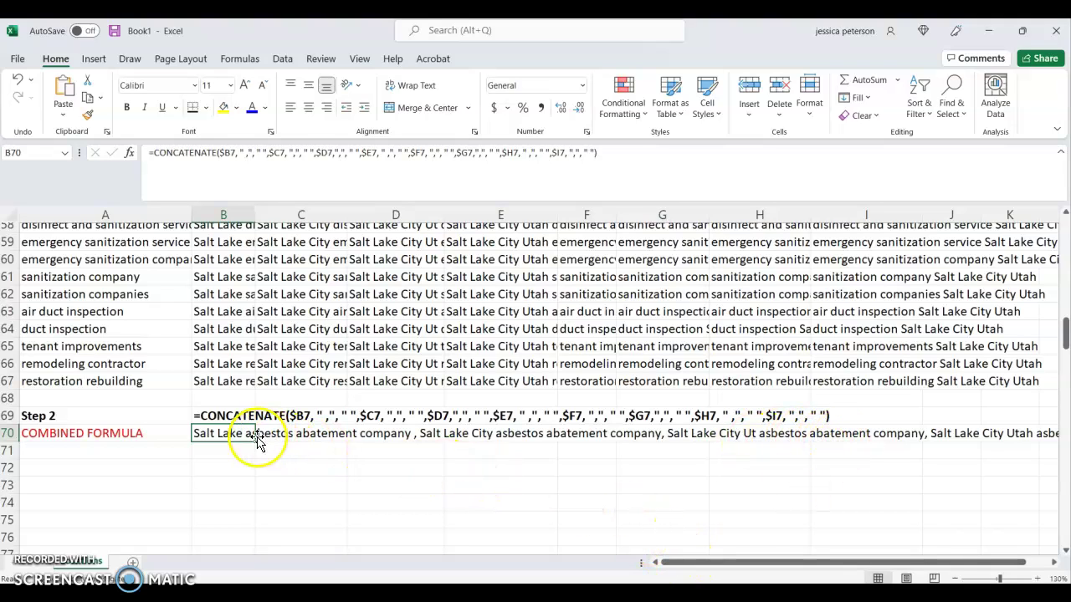
# - Fill the combined formula from B70 down through row 130 and copy the range B70:B130
pyautogui.moveTo(253, 441); pyautogui.dragTo(242, 399)
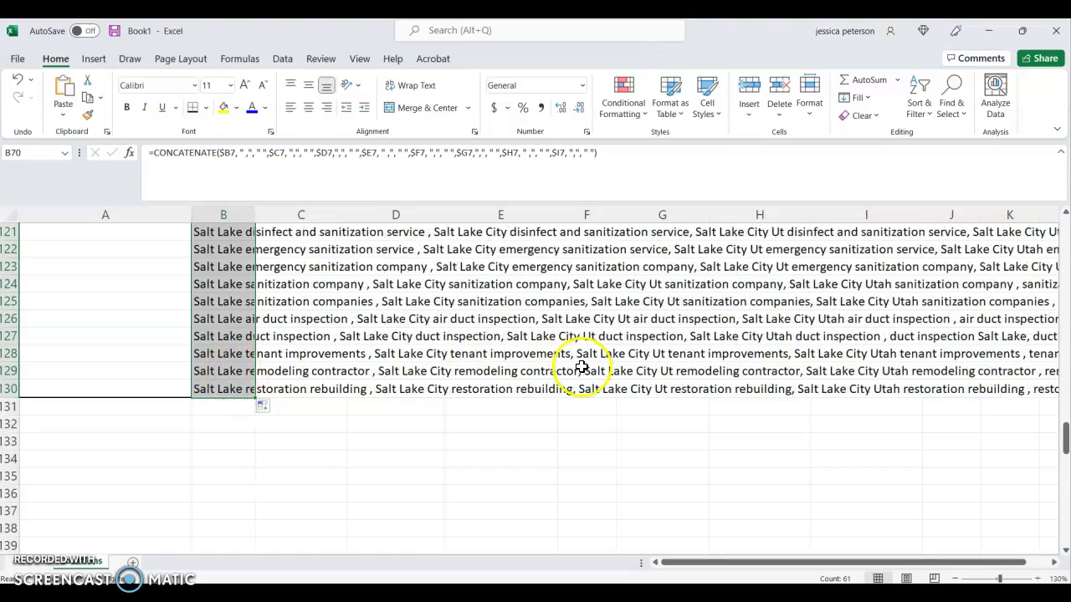
pyautogui.moveTo(1066, 440); pyautogui.dragTo(1063, 358)
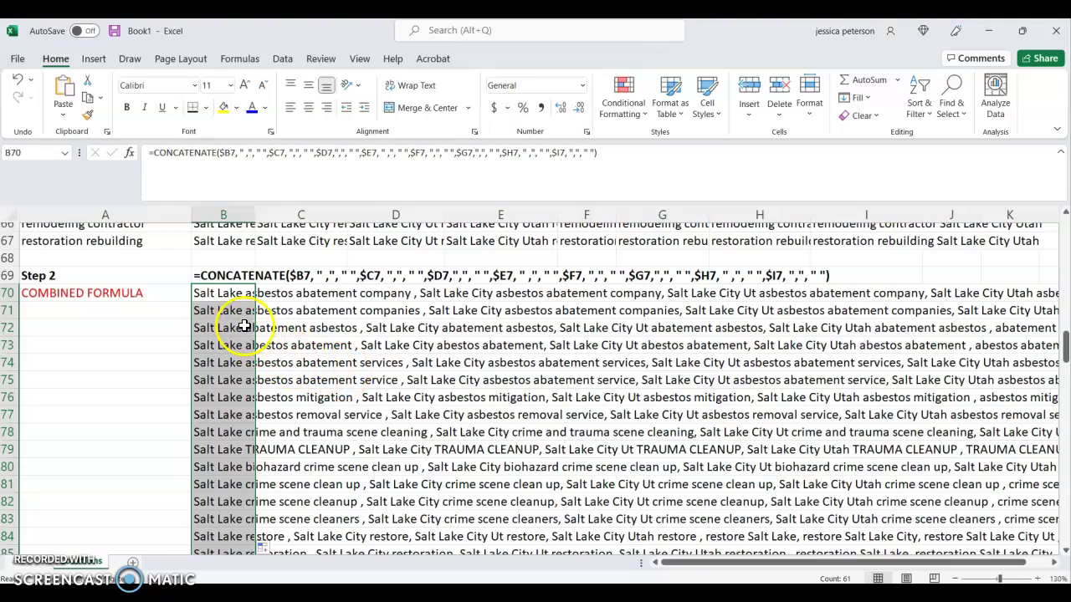
pyautogui.hotkey('ctrl', 'c')
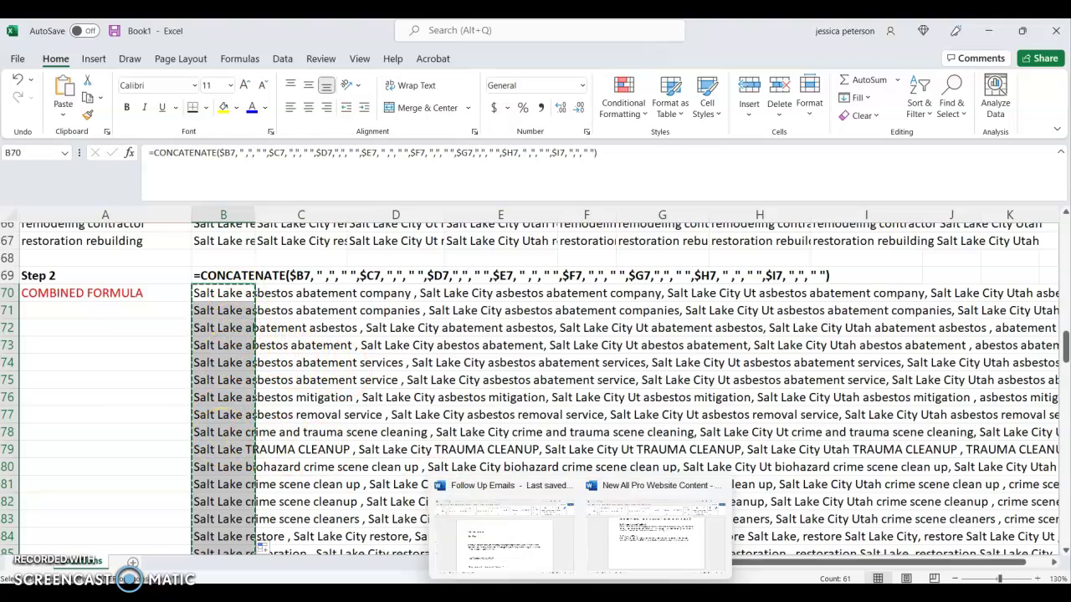
# - Switch to Ahrefs Keywords Explorer in Chrome, paste the copied keyword combinations and run the search for the United States
pyautogui.click(611, 515)
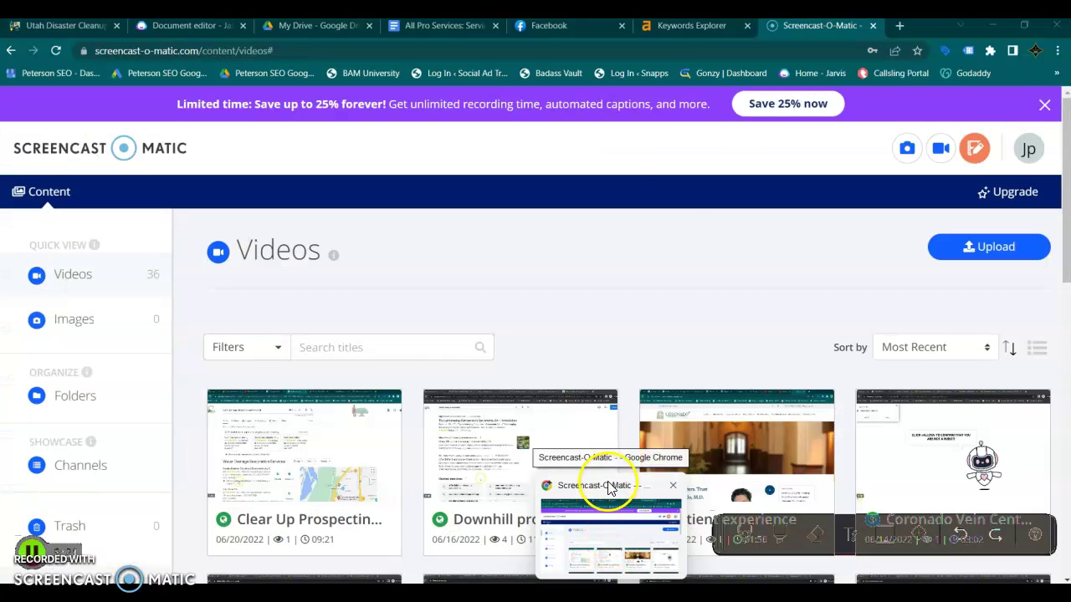
pyautogui.click(695, 27)
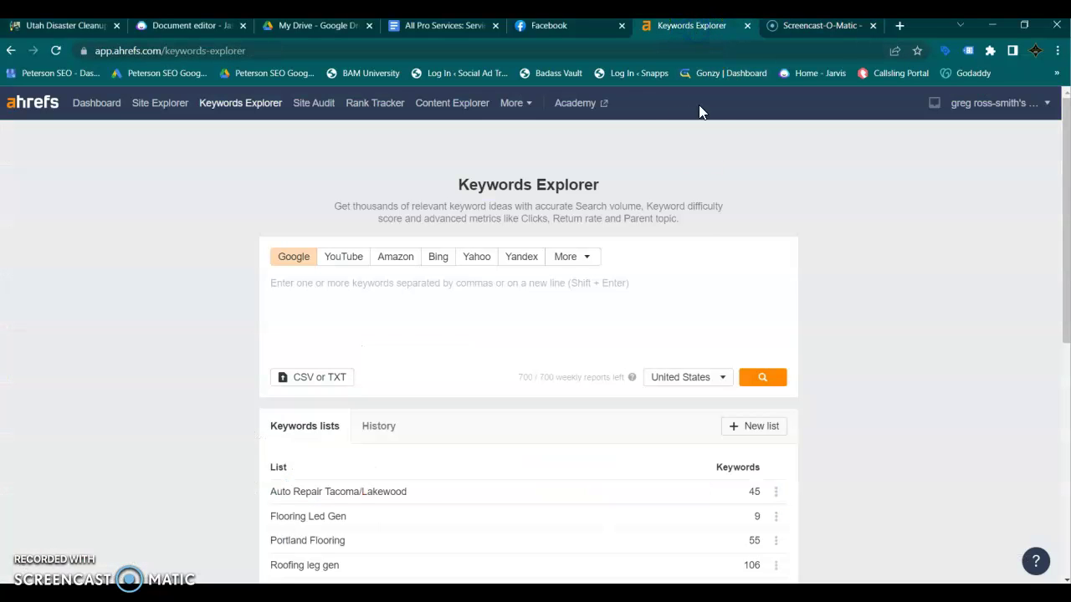
pyautogui.click(284, 286)
pyautogui.hotkey('ctrl', 'v')
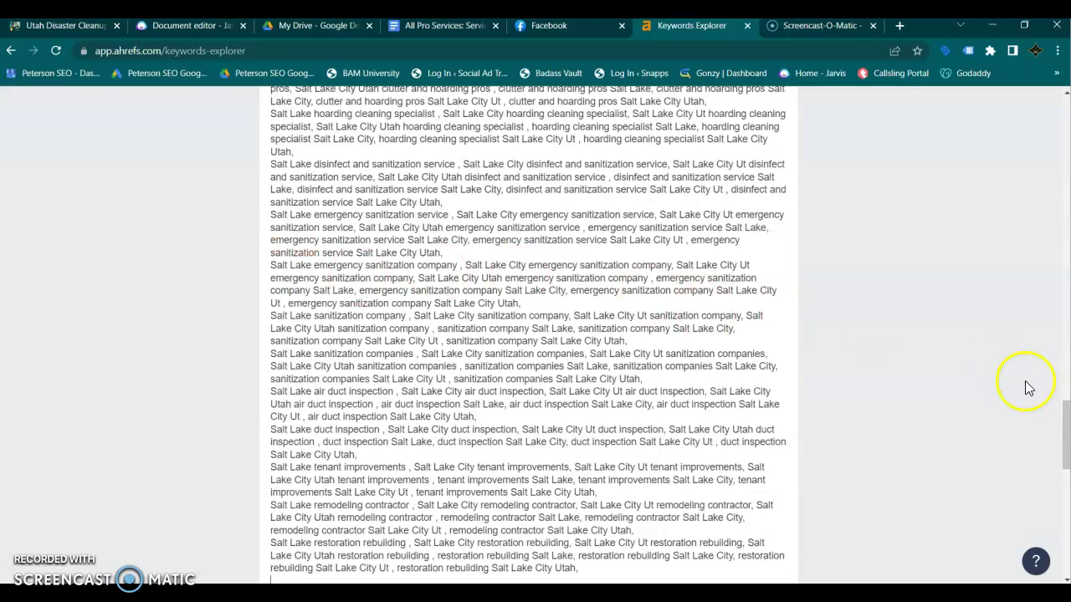
pyautogui.moveTo(1068, 430); pyautogui.dragTo(1065, 457)
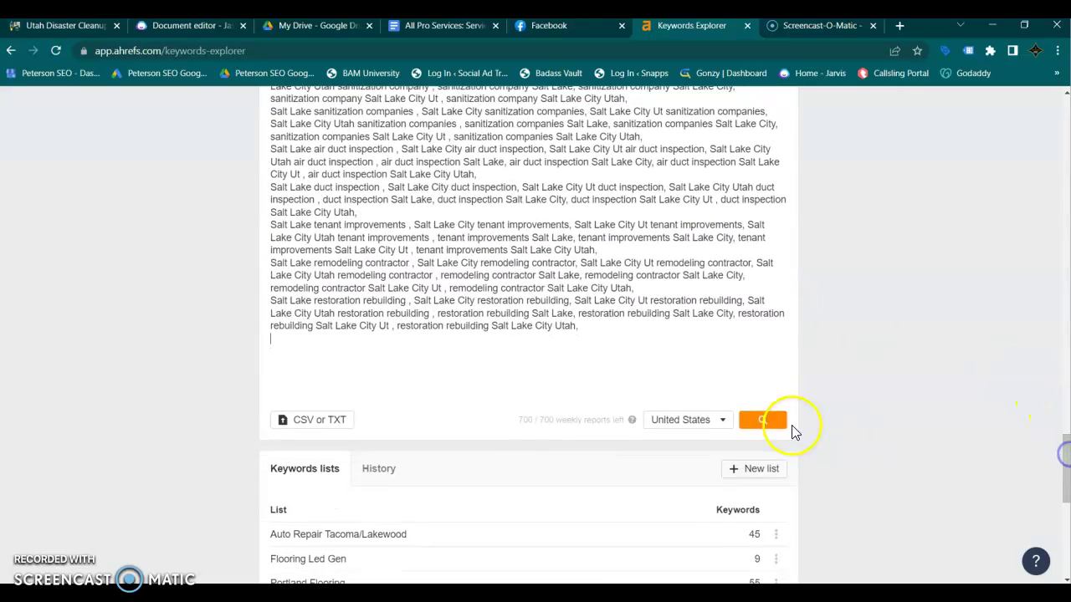
pyautogui.click(765, 424)
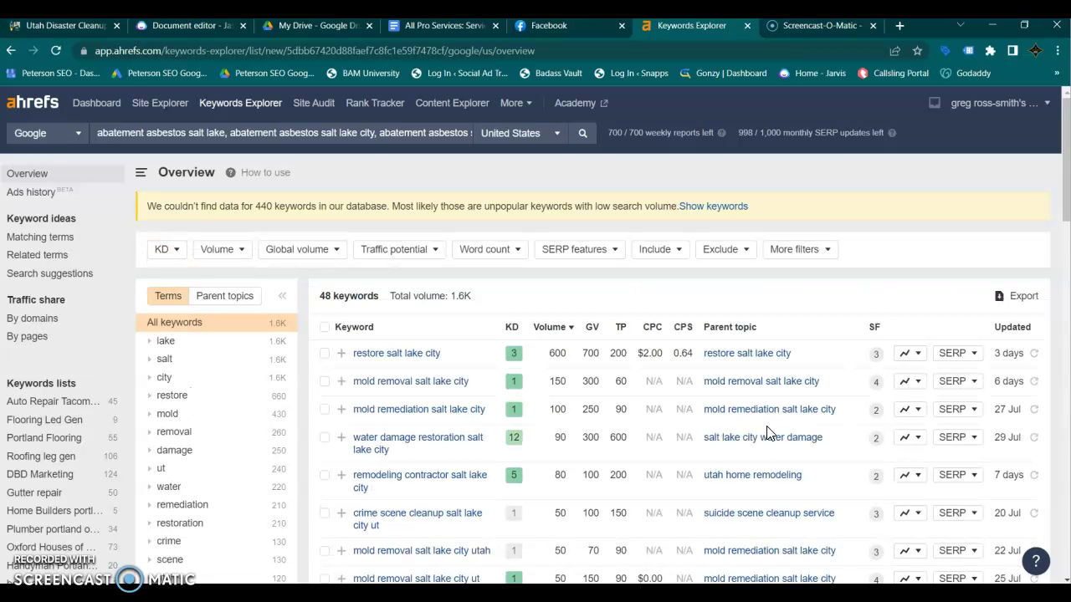
pyautogui.moveTo(1067, 172); pyautogui.dragTo(1067, 234)
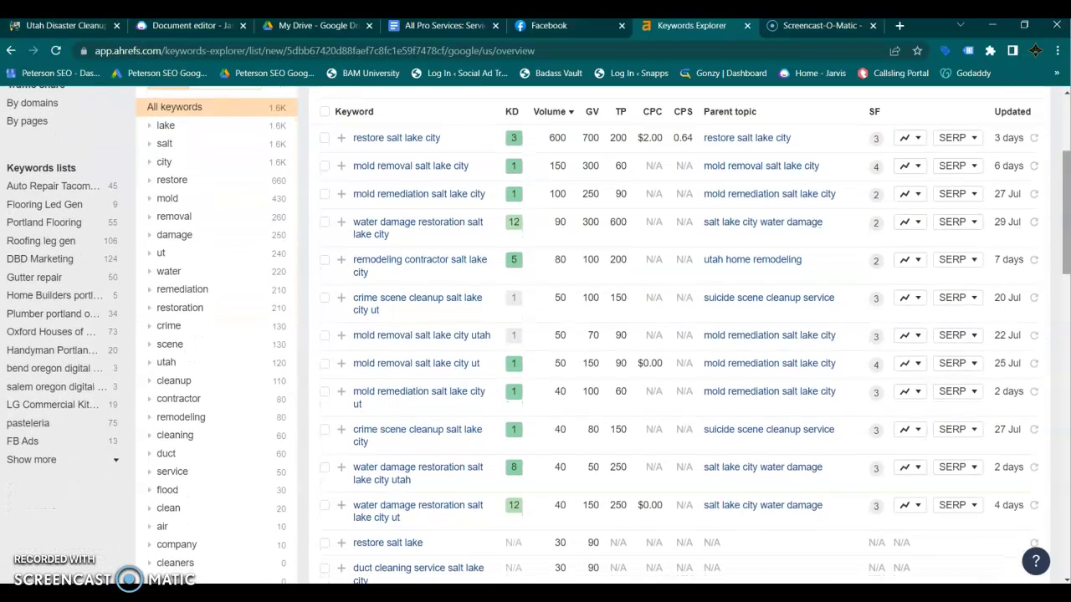
pyautogui.moveTo(1067, 238); pyautogui.dragTo(1062, 186)
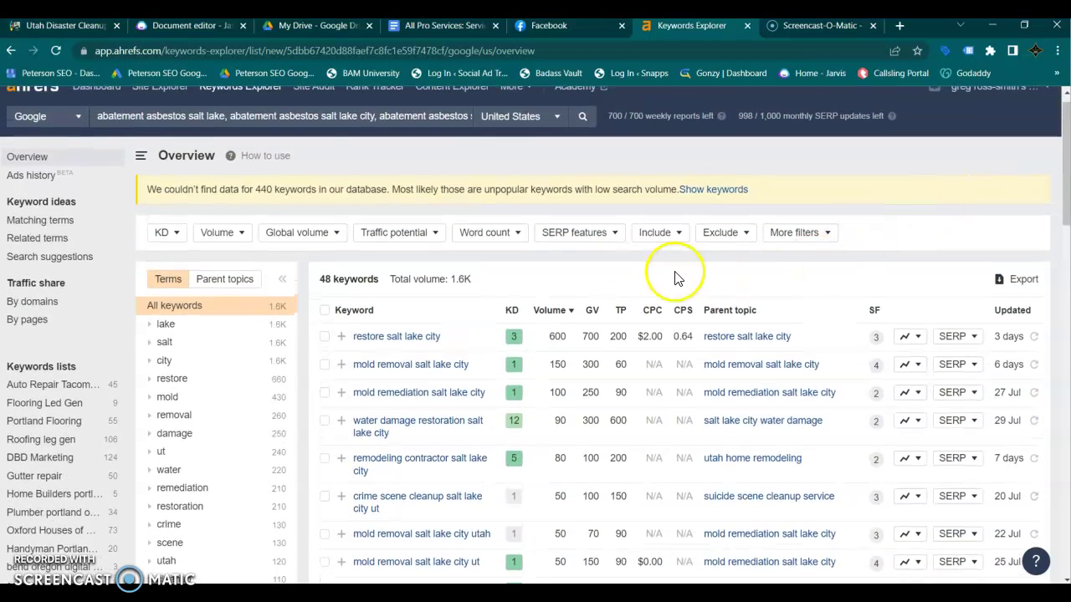